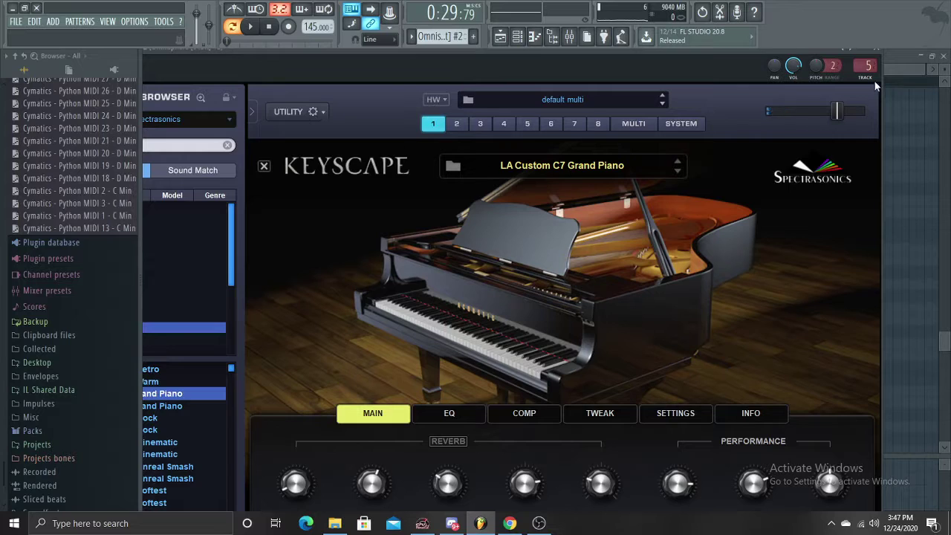
- Inspect the RC-20 Retro Color and Fruity Reeverb 2 effects on the Omnisphere [64bit] #2 mixer track
click(871, 50)
click(552, 37)
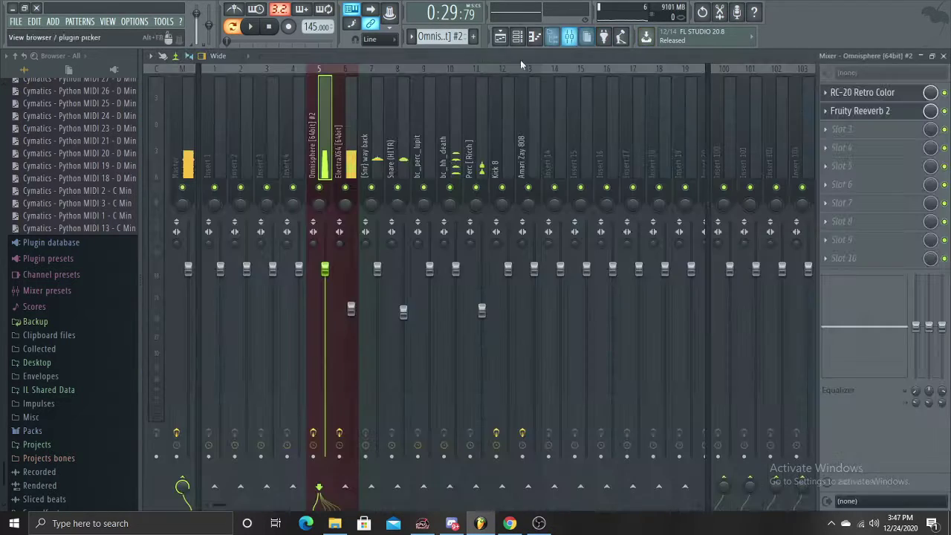
click(877, 93)
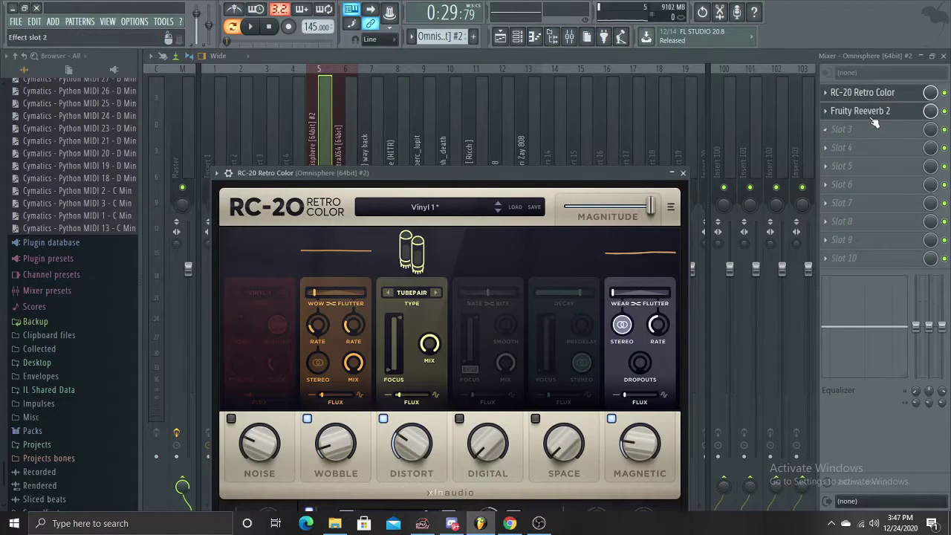
click(869, 113)
- Play back the Omnisphere [64bit] #2 melody in the piano roll and stop it
click(534, 37)
key(space)
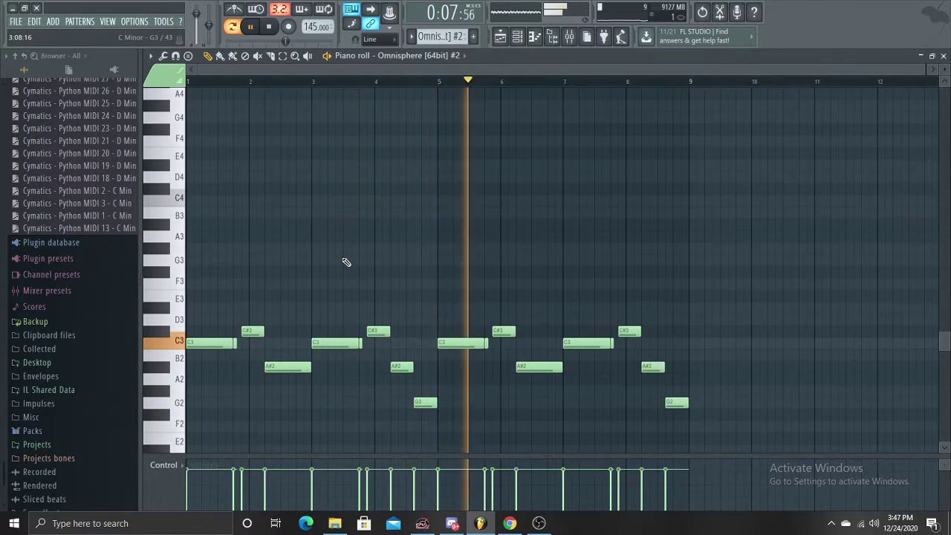
key(space)
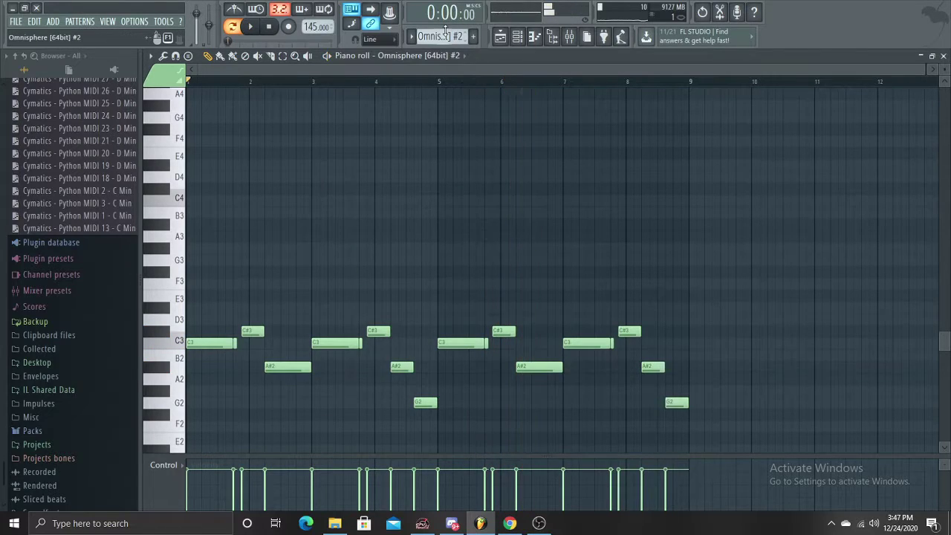
- Switch to the Omnisphere [64bit] pattern and view the Sick Stick Puncher patch loaded in its instrument
scroll(446, 36, down, 1)
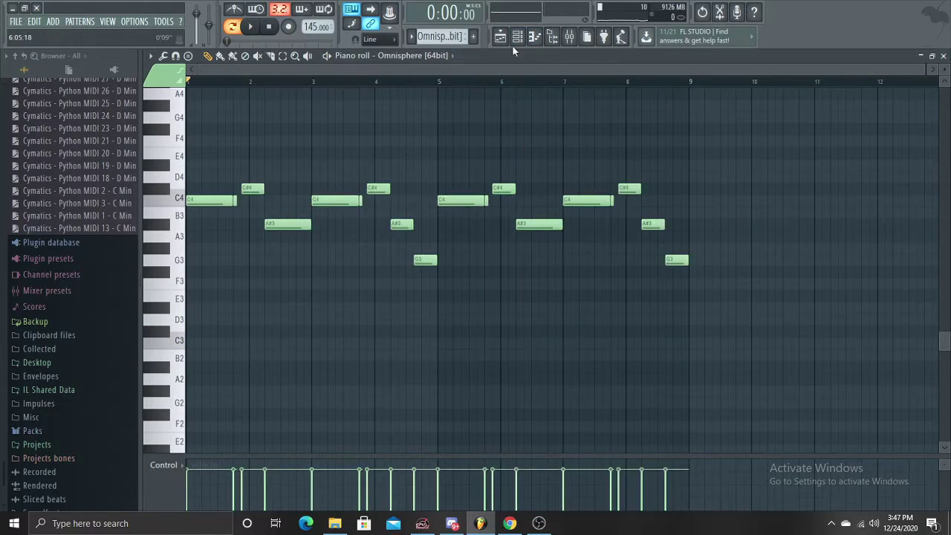
click(517, 37)
click(299, 159)
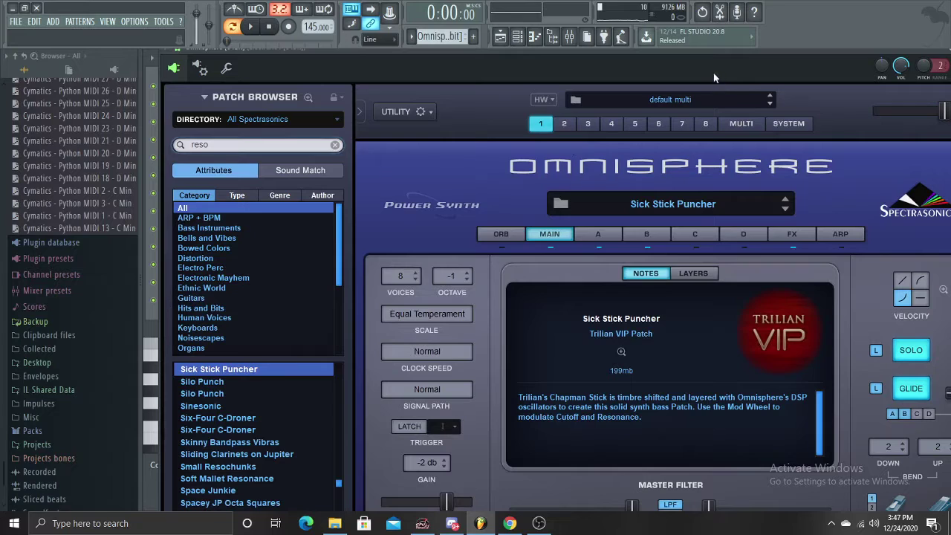
drag(607, 46, 380, 51)
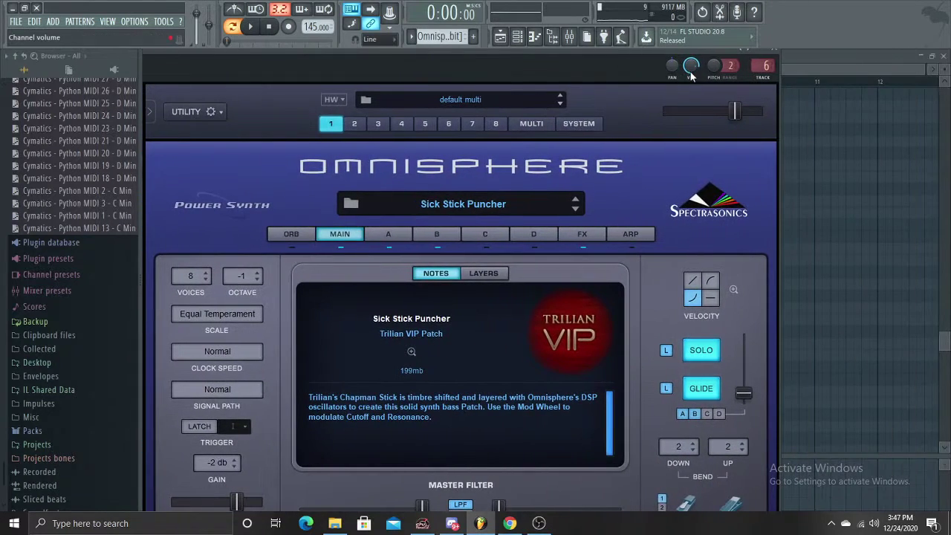
right_click(679, 66)
click(694, 76)
click(773, 55)
- View Fruity Love Philter on the ElectraX64 mixer track and play the Omnisphere [64bit] pattern in the piano roll
click(569, 39)
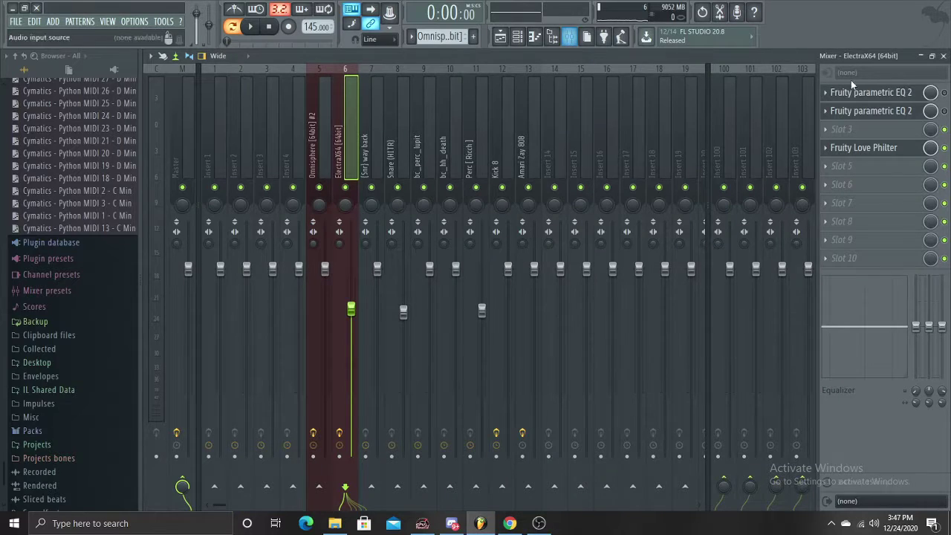
click(863, 148)
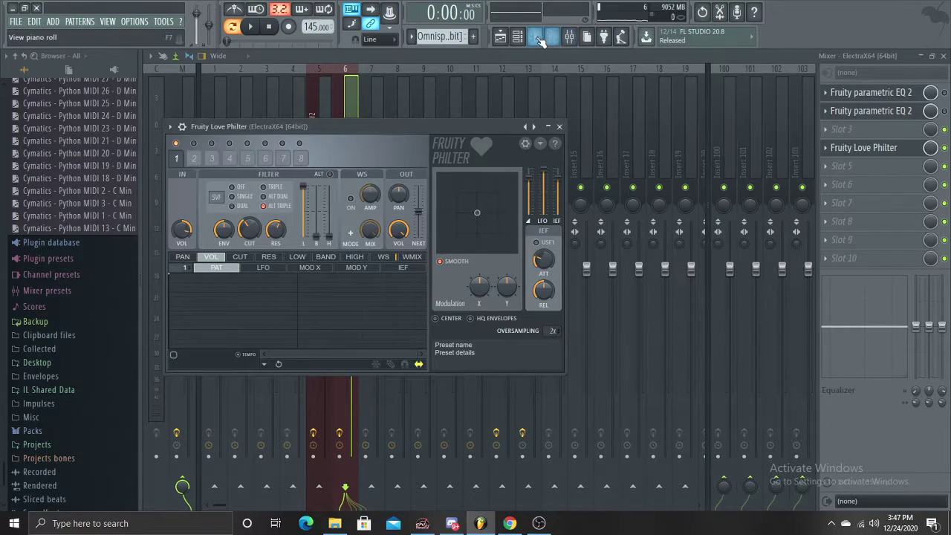
click(541, 40)
key(space)
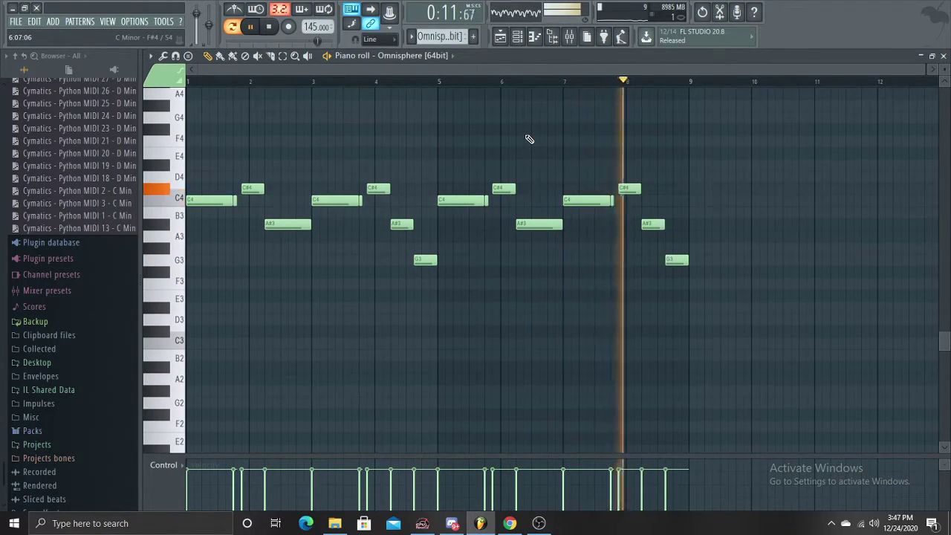
key(space)
- Select the {Snr} way back pattern and play its notes in the piano roll
click(439, 35)
click(442, 73)
scroll(365, 195, up, 3)
key(space)
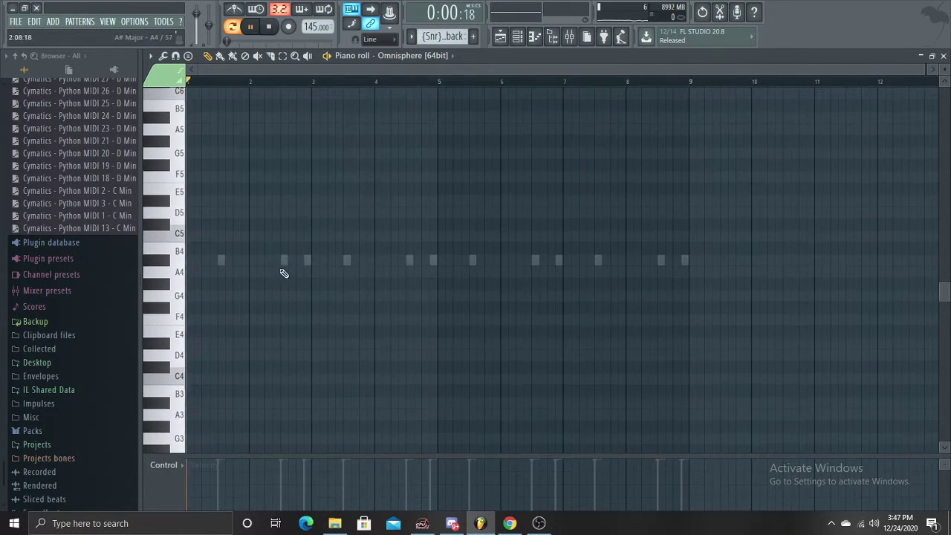
double_click(284, 261)
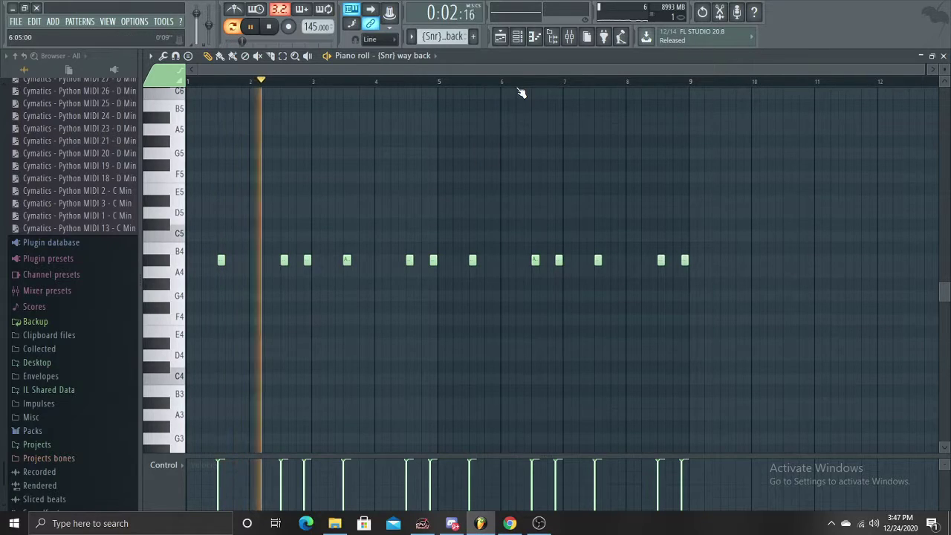
- Switch to the Snare (HITR) pattern and play the playlist with only snare tracks 4 and 5 active
key(KP_Add)
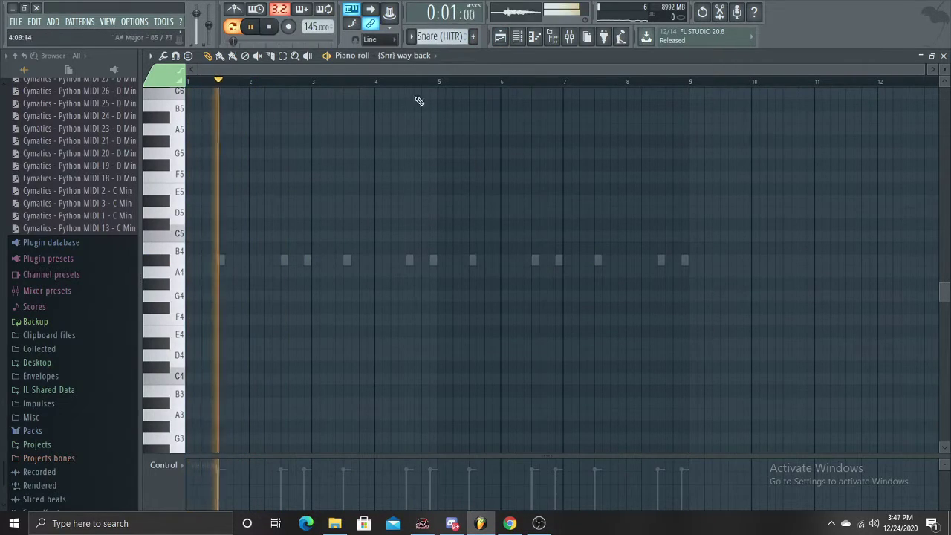
key(F5)
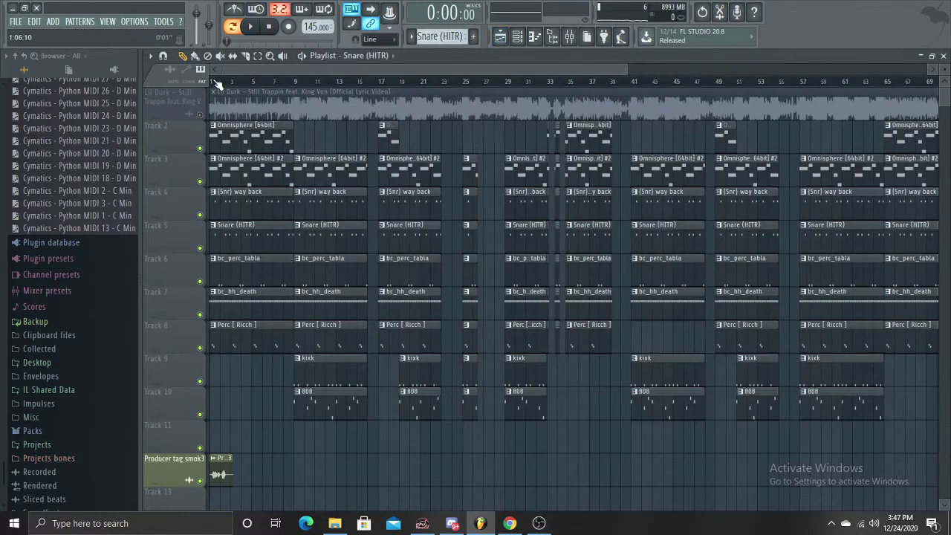
right_click(199, 215)
click(199, 248)
key(space)
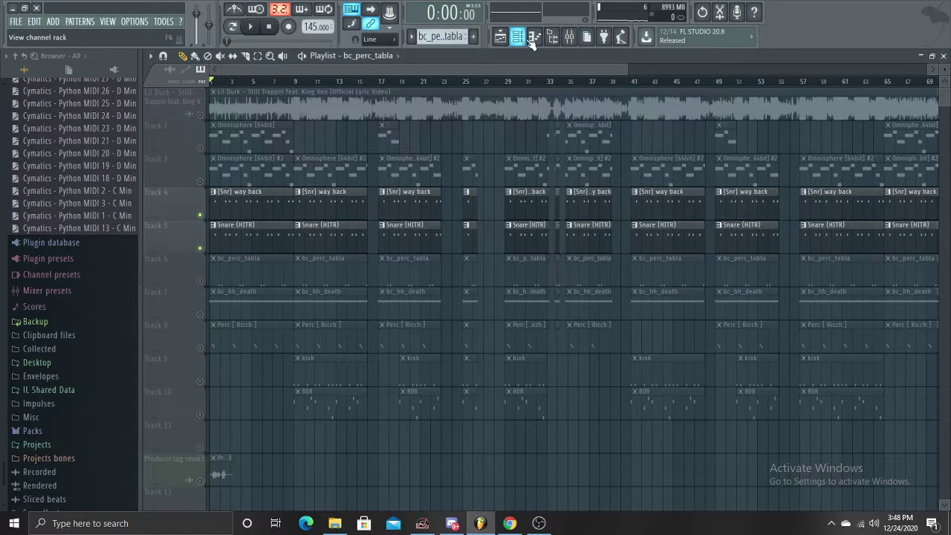
- Play the bc_perc_tabla pattern in the piano roll
click(530, 41)
key(space)
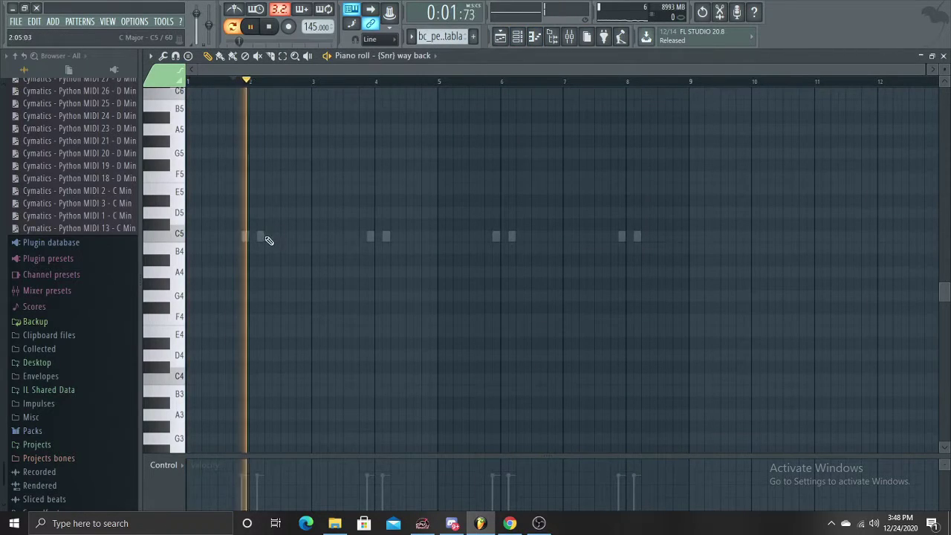
key(space)
- Select the bc_hh_death pattern and play its hi-hat notes in the piano roll
click(413, 33)
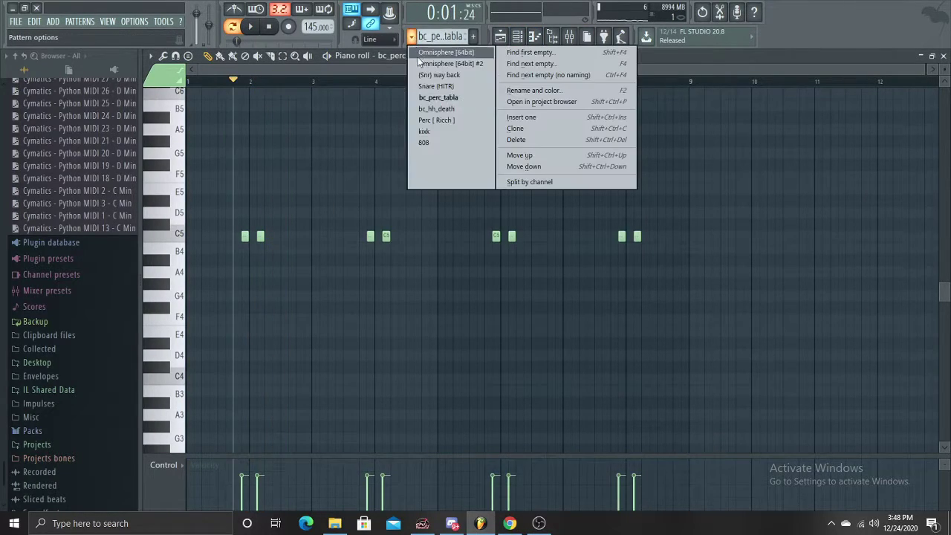
click(438, 108)
click(272, 27)
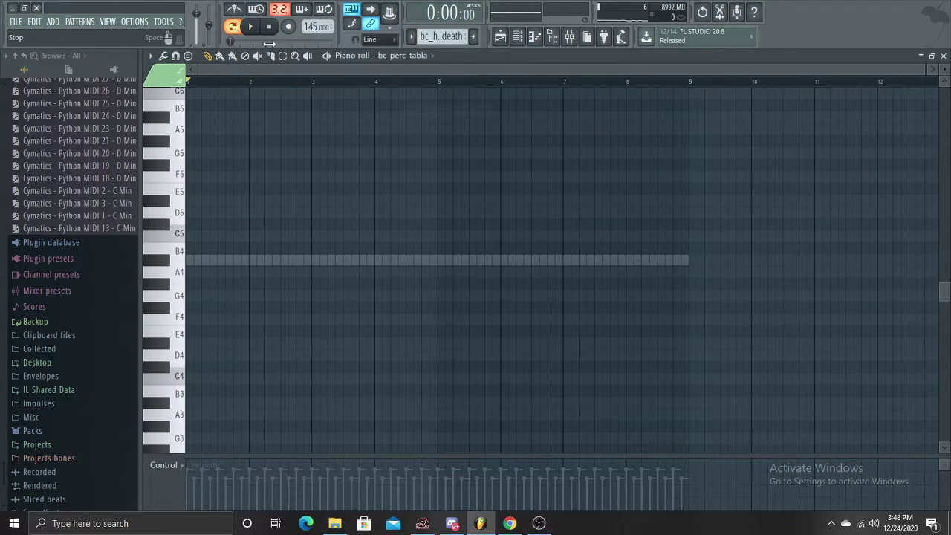
double_click(292, 262)
key(space)
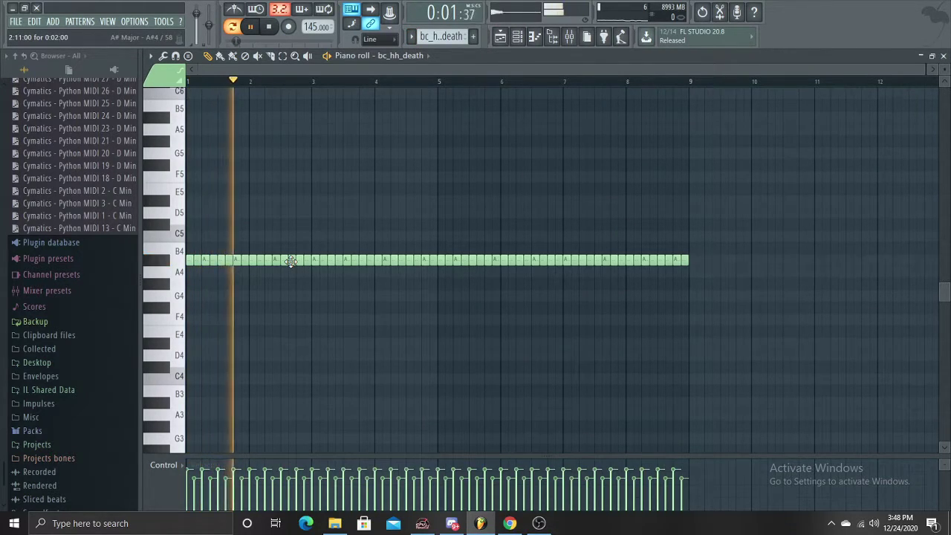
key(space)
- Select the Perc [ Ricch ] pattern and play it back briefly
click(411, 36)
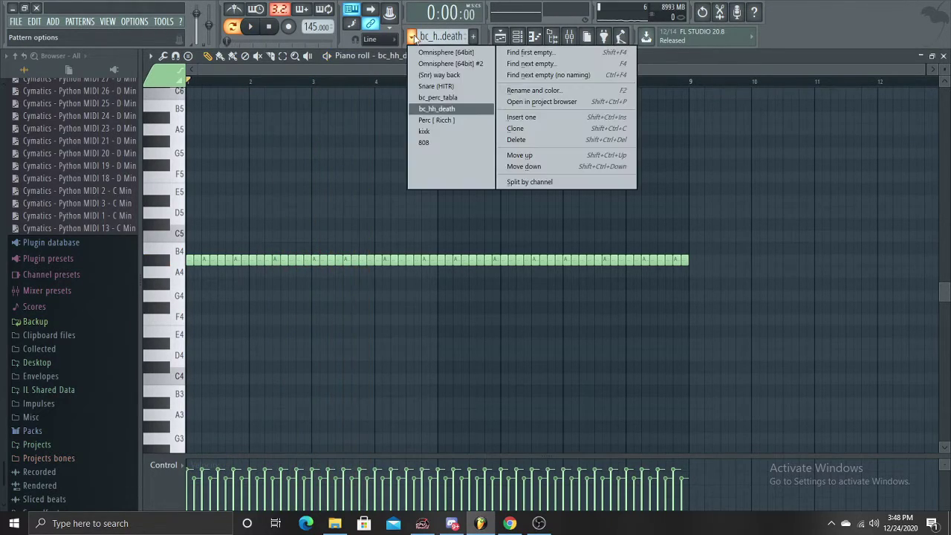
click(436, 119)
key(space)
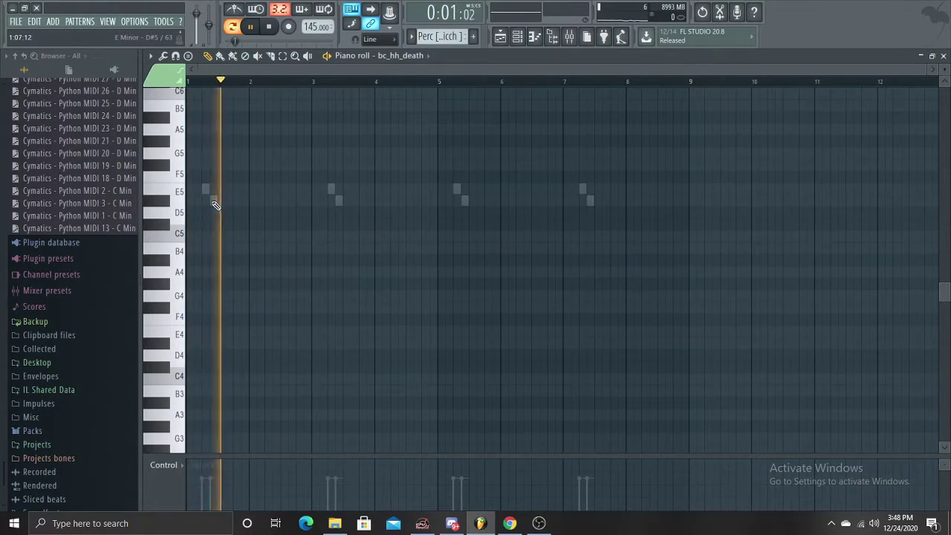
key(space)
- Switch to the kixk pattern and play its 17 butterfly kick notes in the piano roll
scroll(428, 30, down, 1)
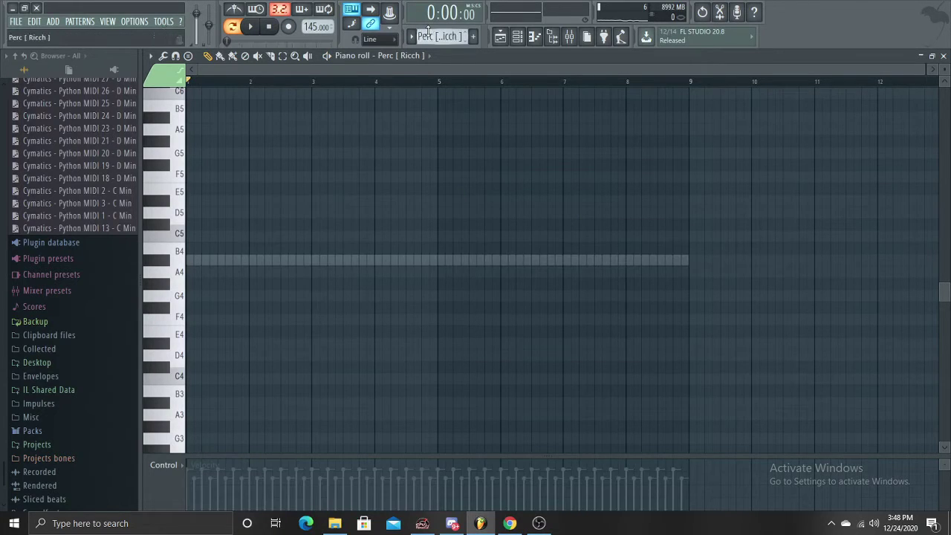
scroll(427, 29, down, 1)
double_click(269, 242)
key(space)
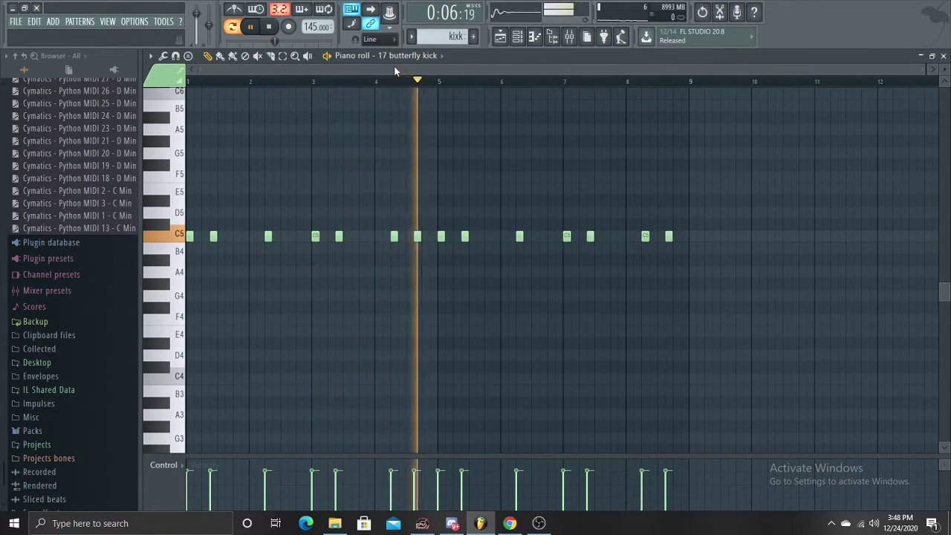
key(space)
- Select the 808 pattern and play its Amari Zay 808 notes in the piano roll
click(410, 38)
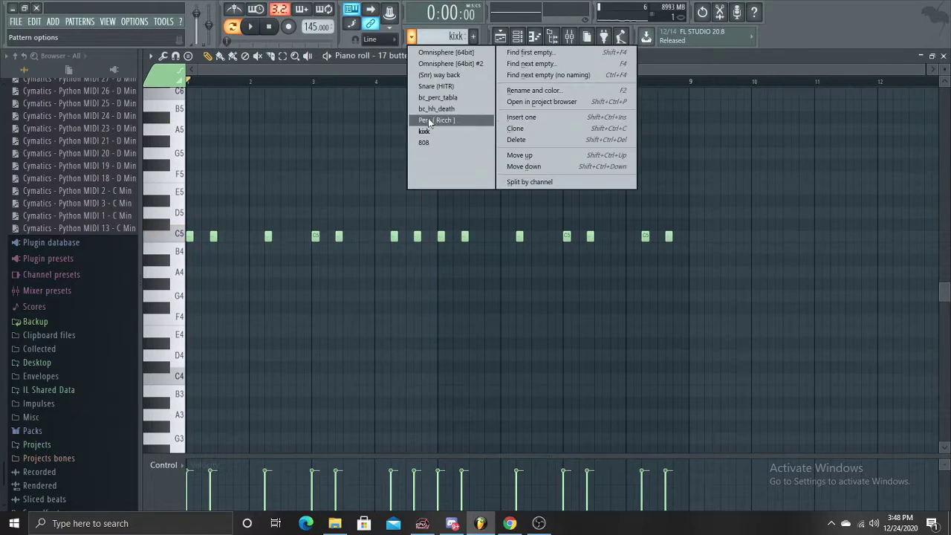
click(425, 143)
double_click(291, 225)
key(space)
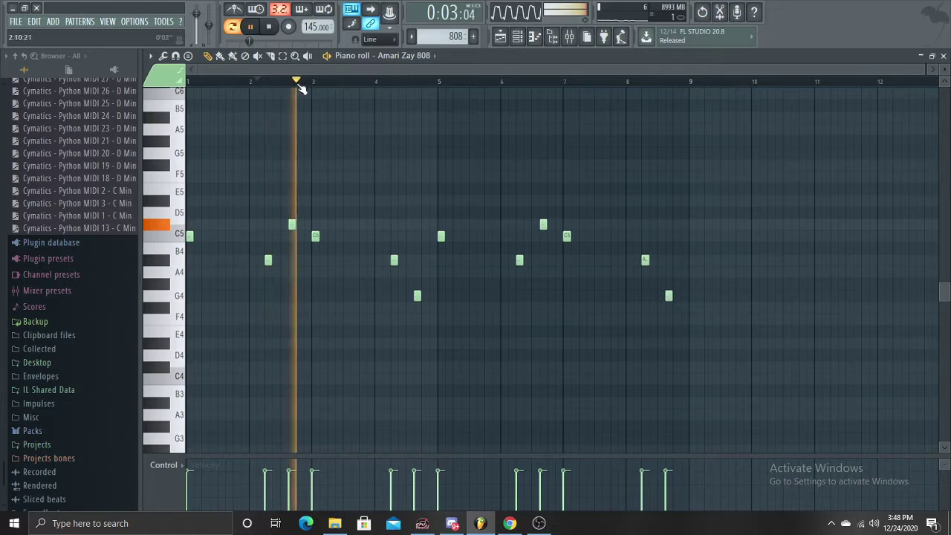
- Inspect the Amari Zay 808 sampler settings and the Soundgoodizer effect on its mixer track
click(517, 35)
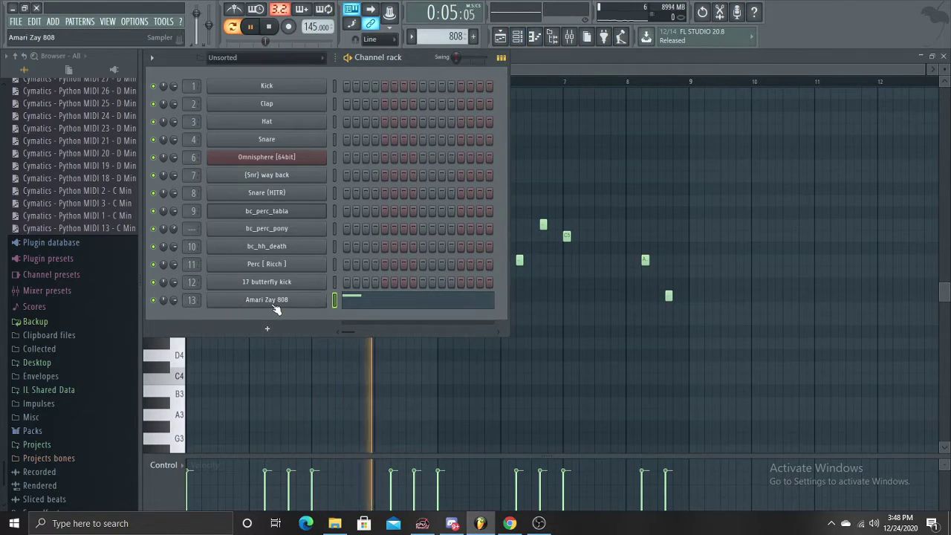
click(286, 300)
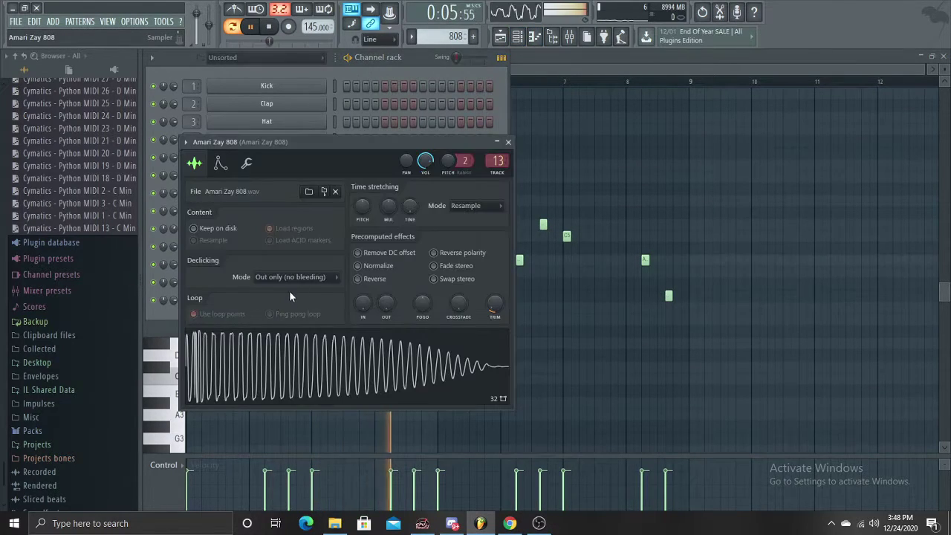
click(508, 142)
click(541, 57)
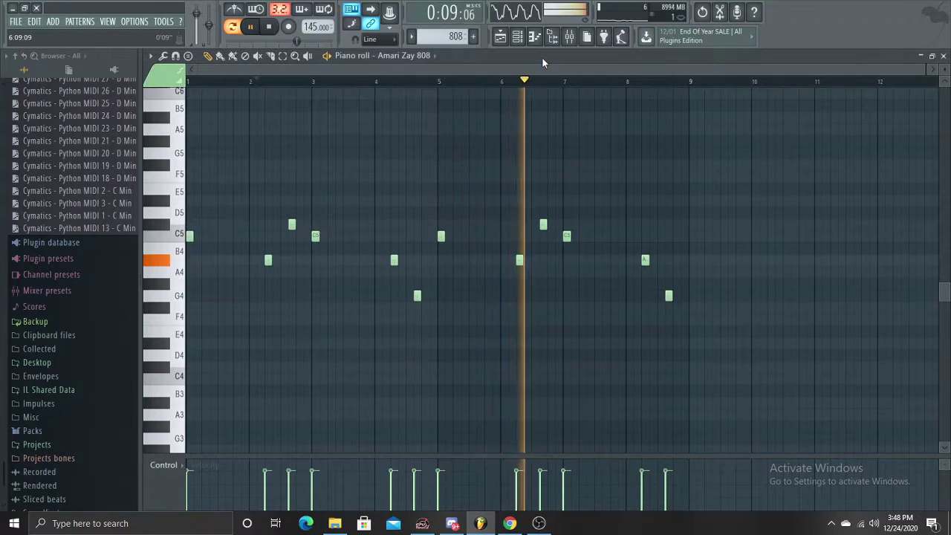
click(569, 37)
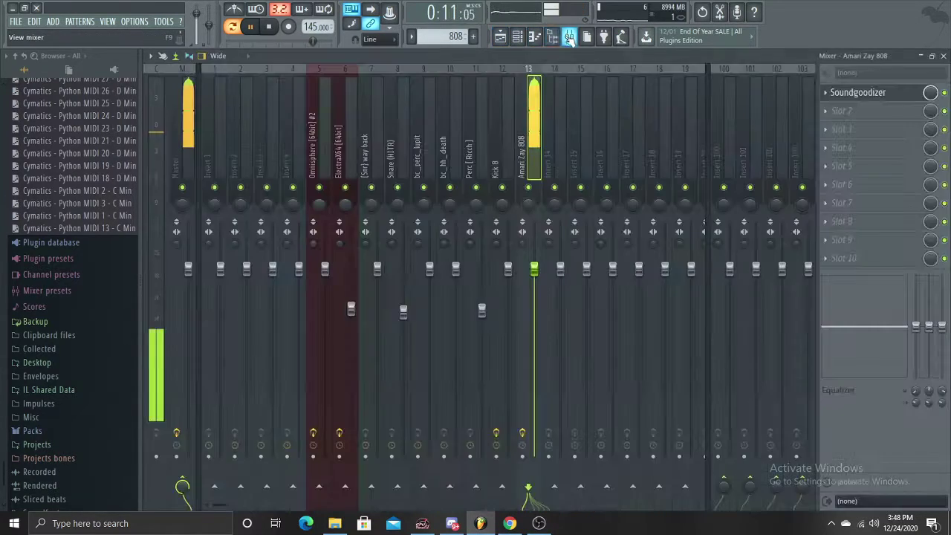
click(858, 92)
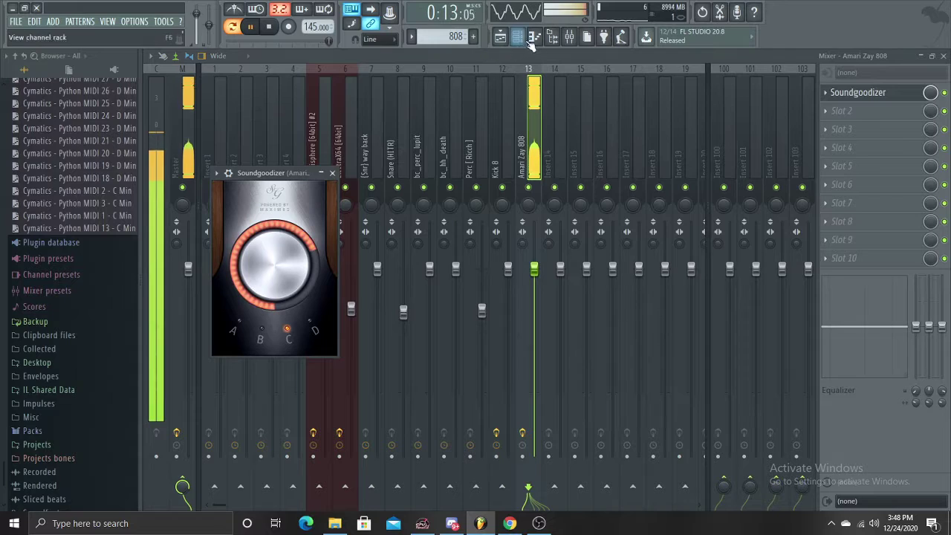
- Reactivate all playlist tracks, mute the reference song track, Track 2 and Track 3, and play the drums together
click(500, 36)
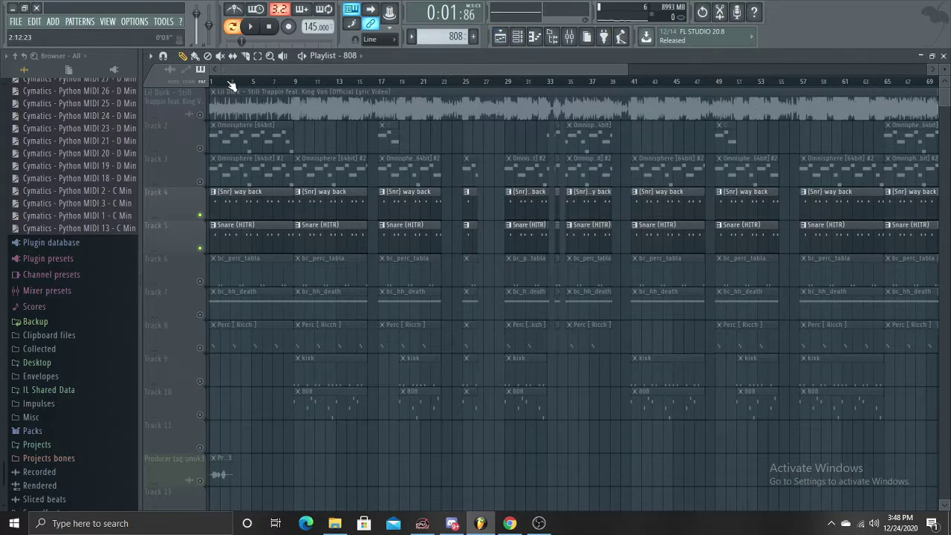
key(space)
click(200, 115)
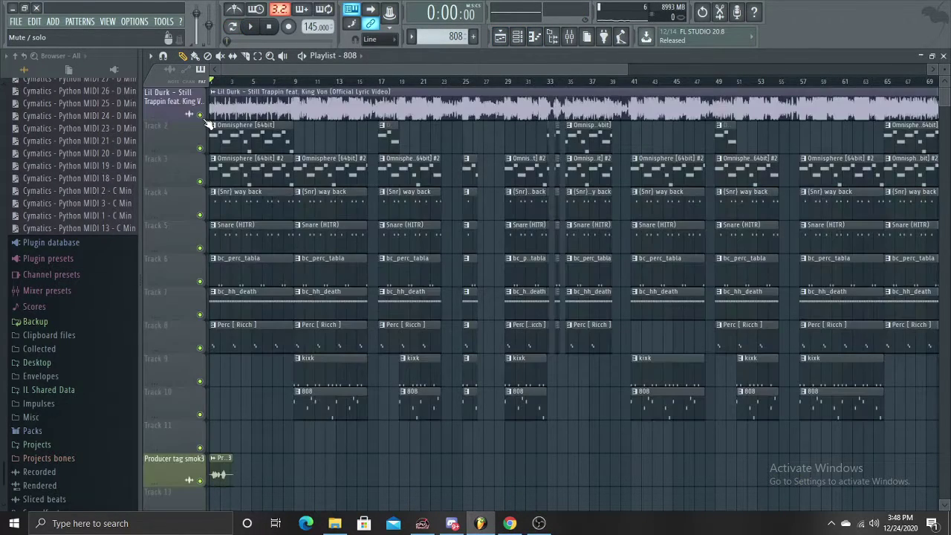
click(200, 148)
click(201, 181)
key(space)
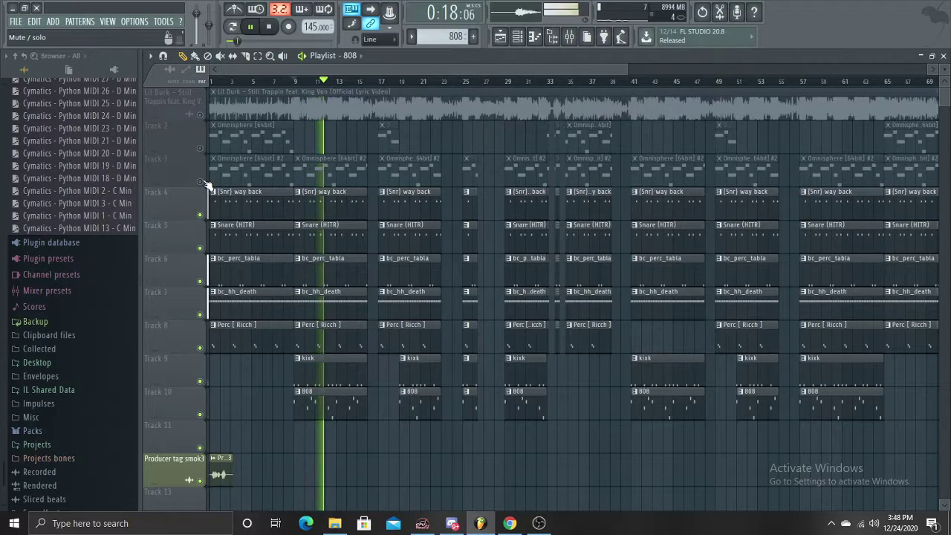
- Stop the playlist playback and unmute the two Omnisphere melody tracks, Track 3 and Track 2
drag(627, 69, 928, 69)
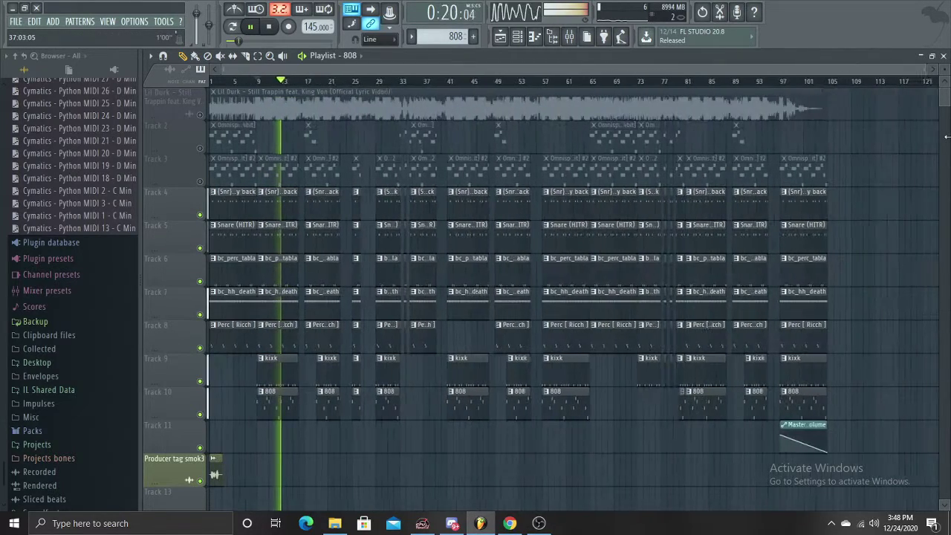
scroll(200, 170, up, 2)
key(space)
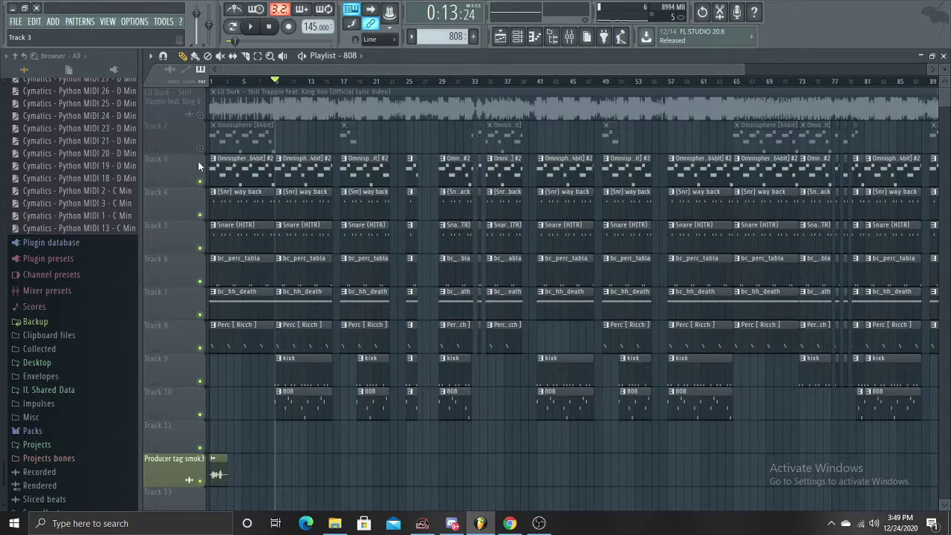
click(199, 149)
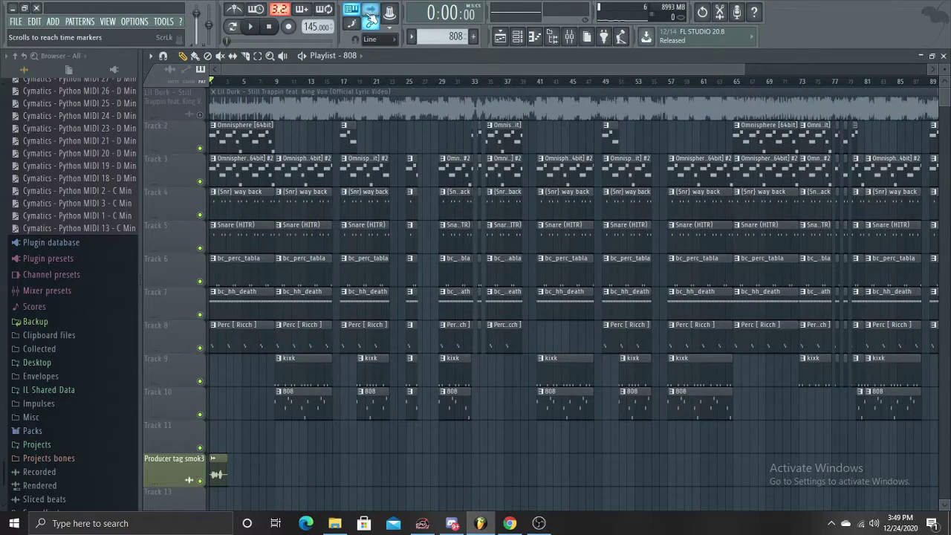
- Play the full arrangement from the start with the opening 16 bars of the playlist in view
drag(741, 69, 347, 69)
key(space)
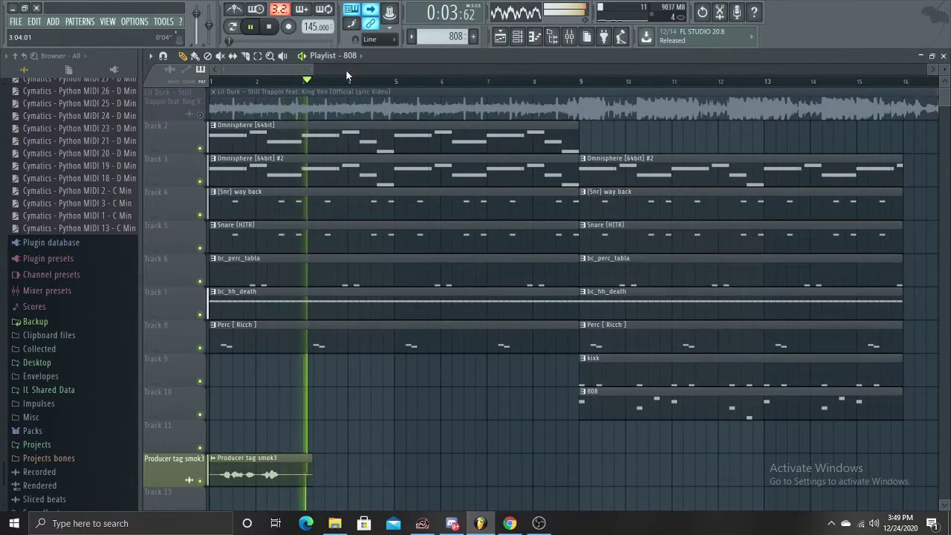